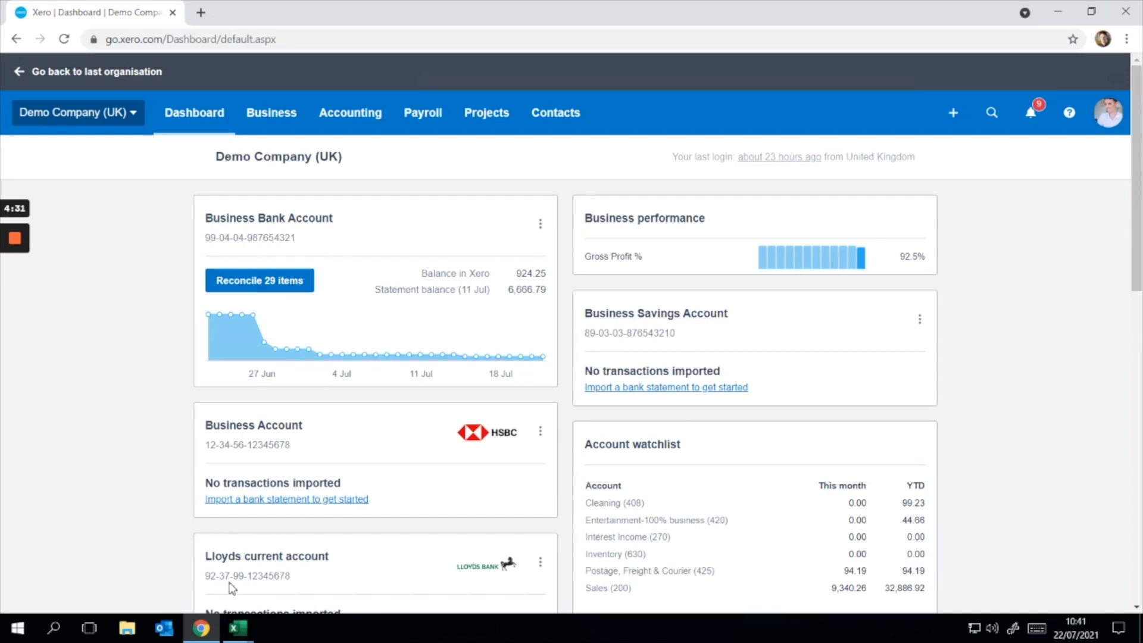
Step: Switch to the downloaded bank statement workbook in Excel, check its column headings and widen the Transaction Description column to fit its text
{"action": "mouse_move", "coordinate": [241, 631]}
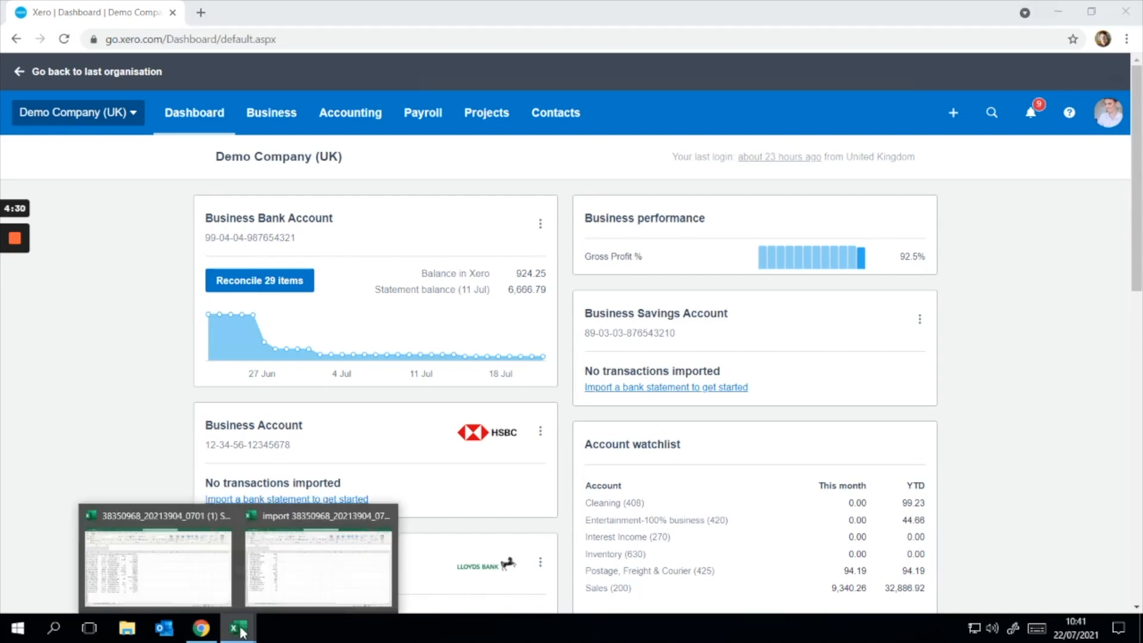
{"action": "left_click", "coordinate": [199, 577]}
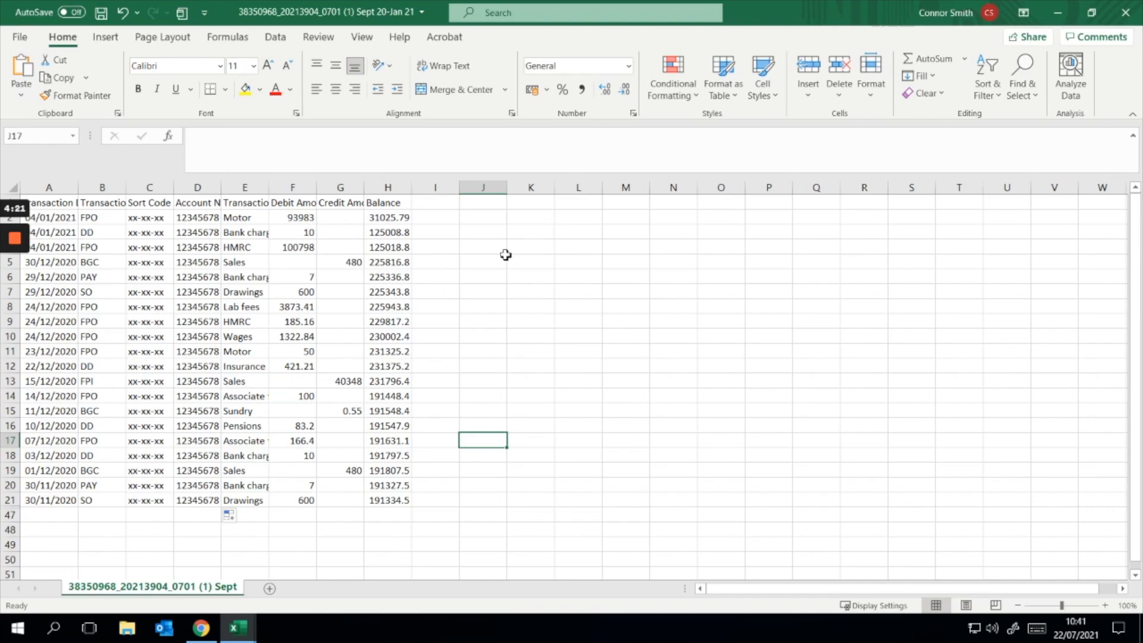
{"action": "left_click", "coordinate": [69, 209]}
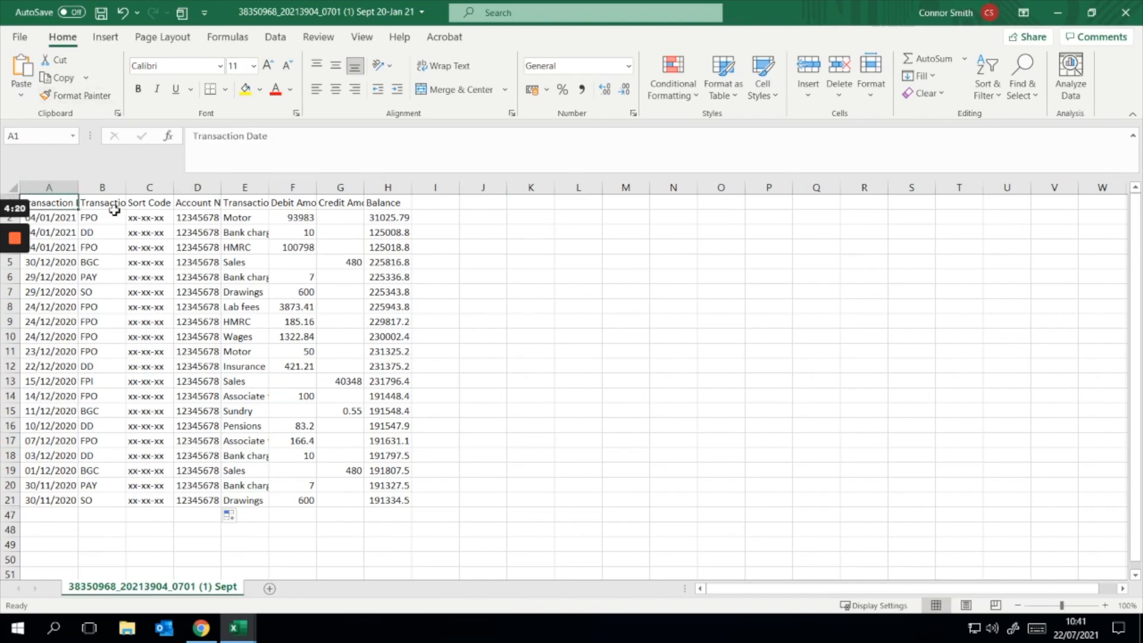
{"action": "left_click", "coordinate": [116, 206]}
{"action": "left_click", "coordinate": [161, 207]}
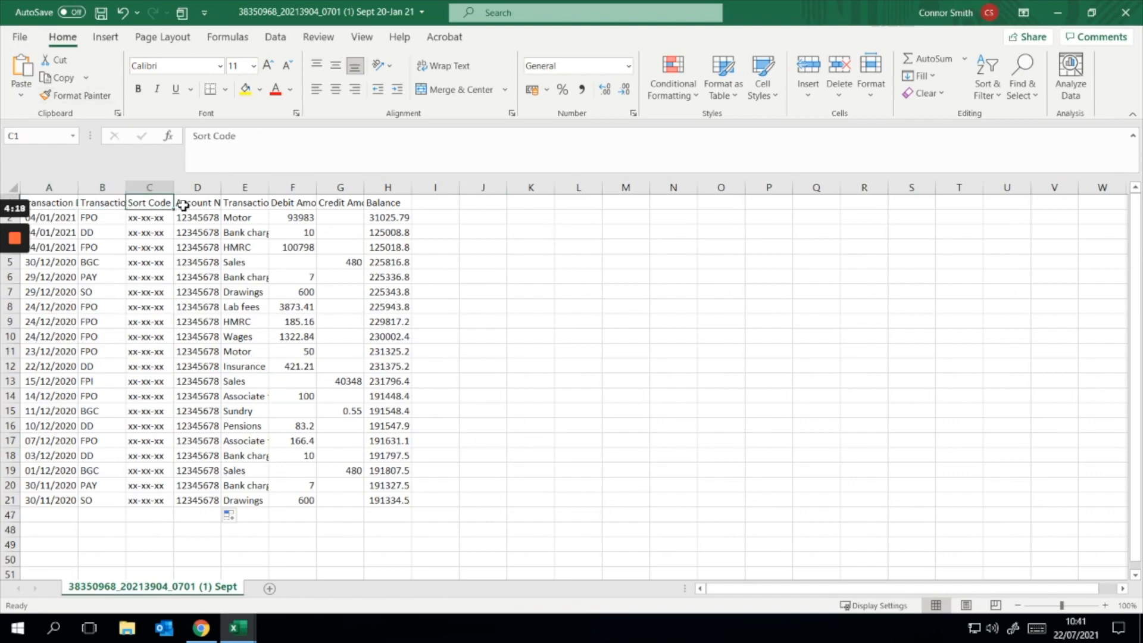
{"action": "left_click", "coordinate": [190, 206]}
{"action": "left_click", "coordinate": [260, 204]}
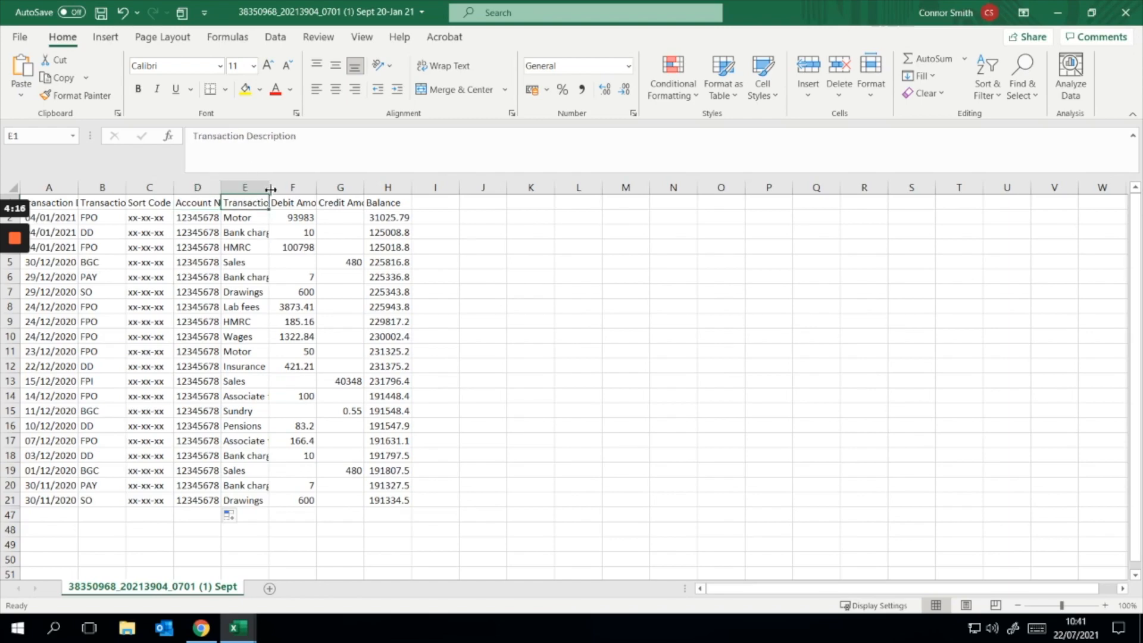
{"action": "left_click_drag", "start_coordinate": [271, 189], "coordinate": [341, 188]}
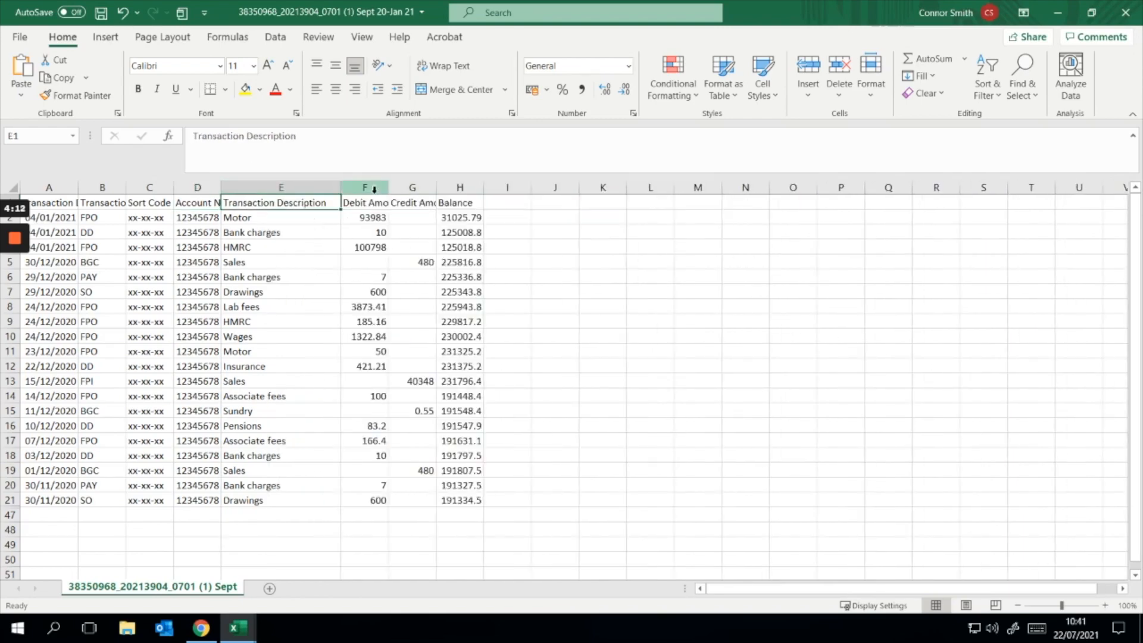
Step: Examine the Debit Amount, Credit Amount and Balance columns of the downloaded statement
{"action": "left_click", "coordinate": [371, 218]}
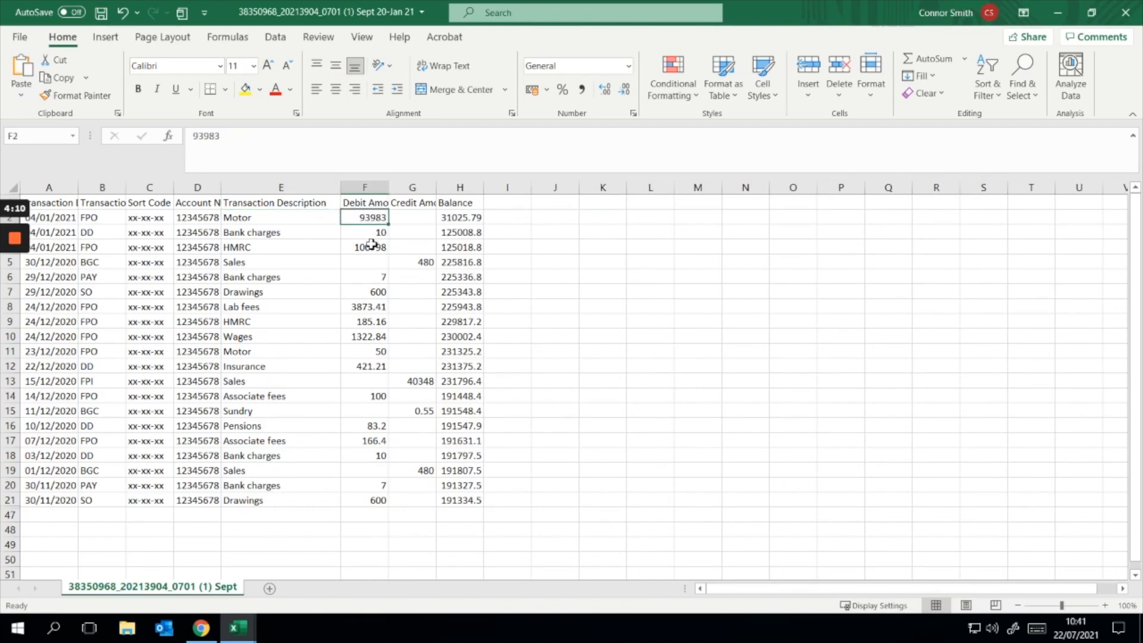
{"action": "left_click", "coordinate": [380, 246]}
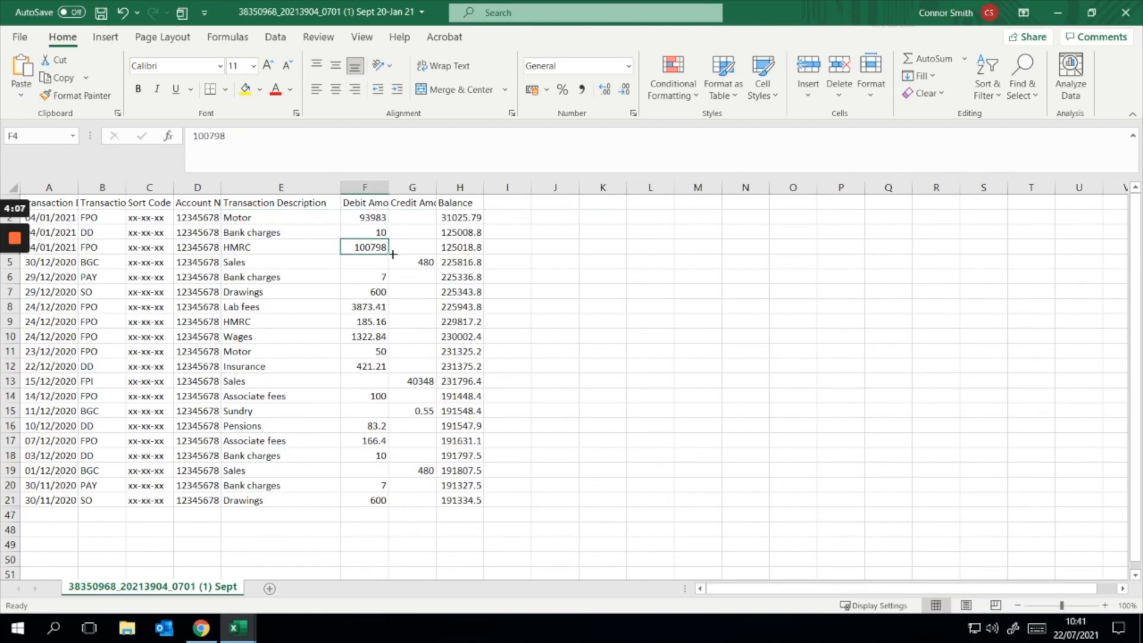
{"action": "left_click", "coordinate": [428, 265]}
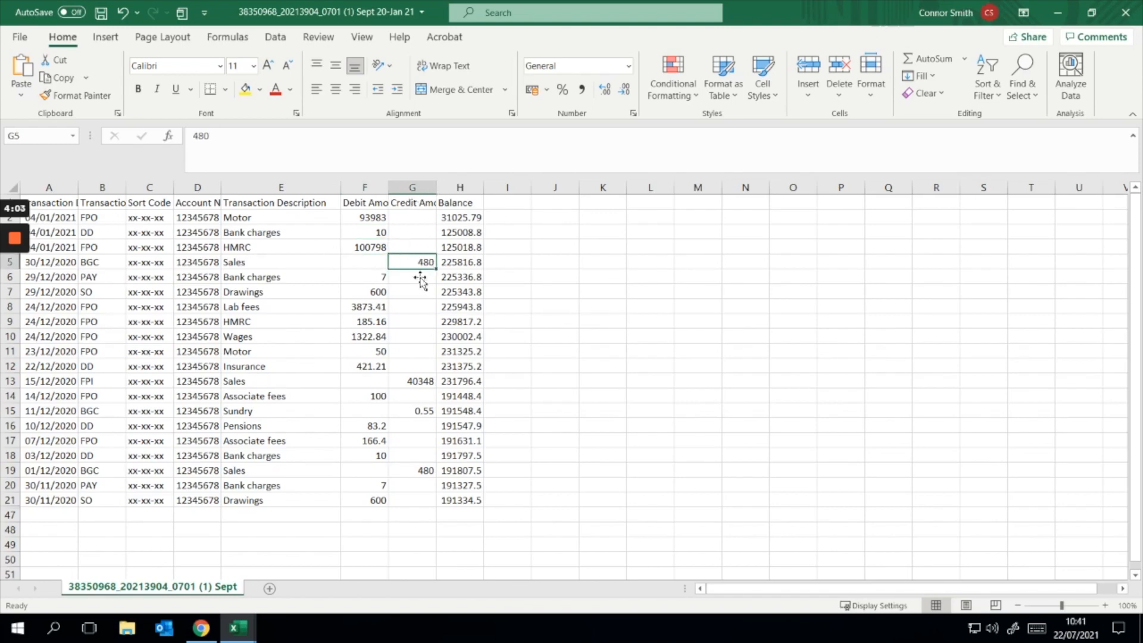
{"action": "left_click", "coordinate": [464, 242]}
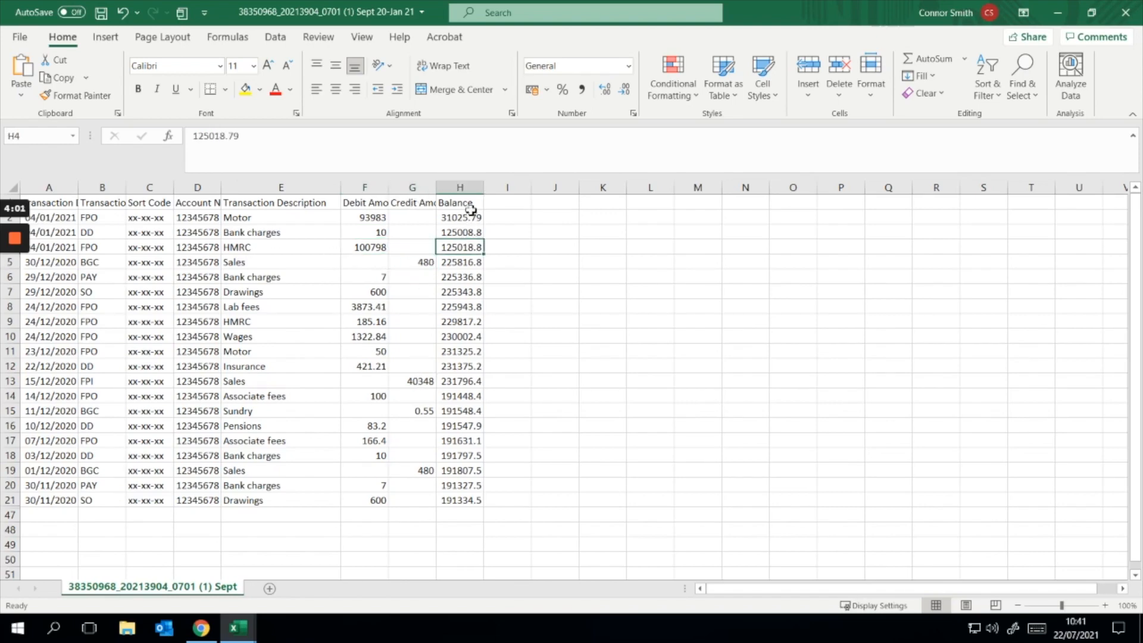
{"action": "left_click", "coordinate": [465, 187]}
{"action": "left_click", "coordinate": [558, 249]}
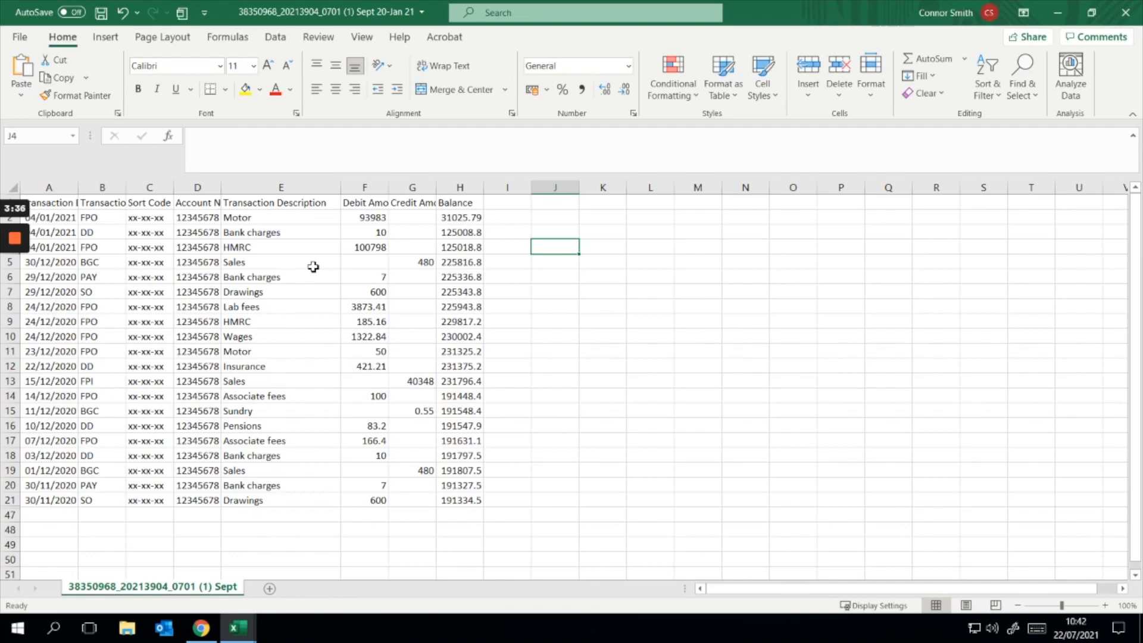
Step: Open the prepared import workbook and arrange it side by side with the original statement
{"action": "mouse_move", "coordinate": [238, 628]}
{"action": "left_click", "coordinate": [327, 578]}
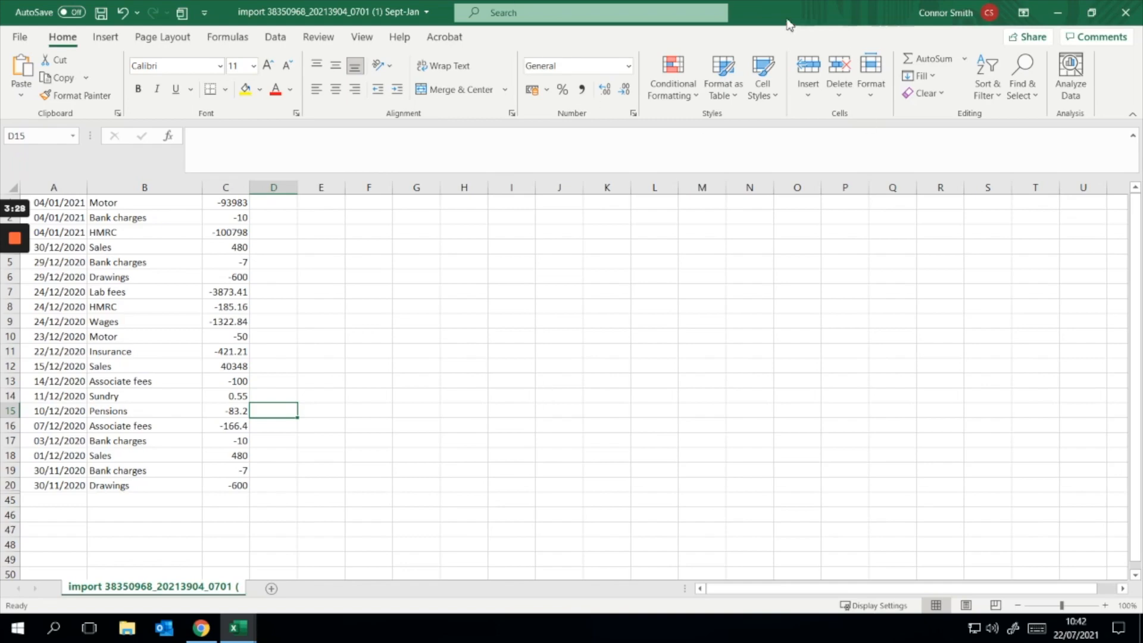
{"action": "left_click_drag", "start_coordinate": [787, 19], "coordinate": [1142, 134]}
{"action": "left_click", "coordinate": [293, 134]}
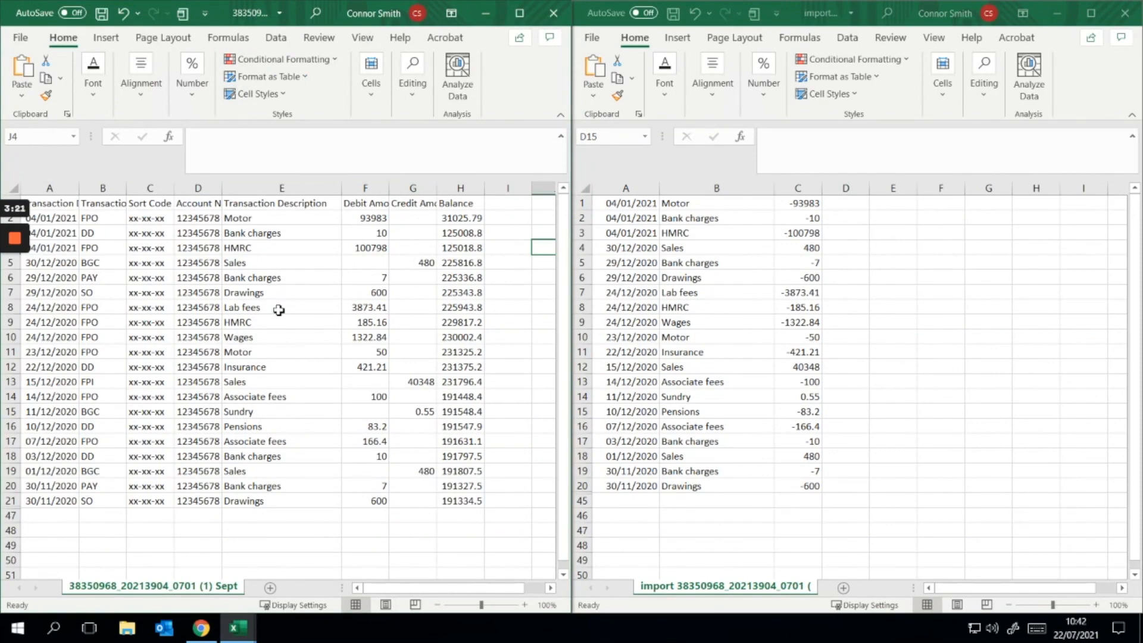
Step: Examine the date, description and single amount columns in the import workbook against the original statement
{"action": "left_click", "coordinate": [773, 319]}
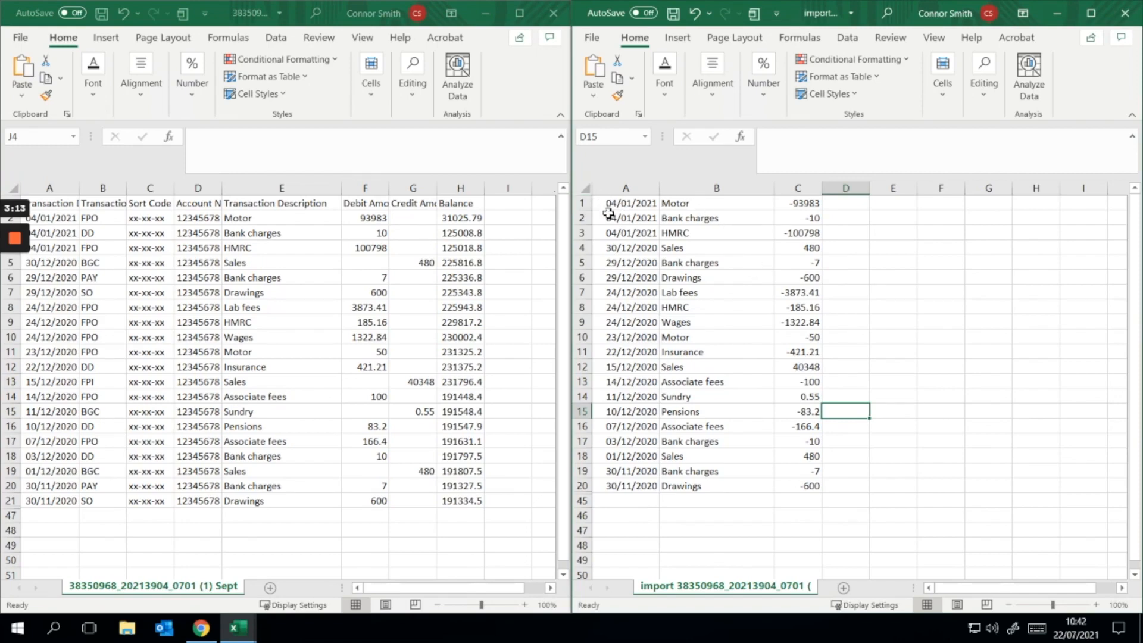
{"action": "left_click", "coordinate": [641, 220]}
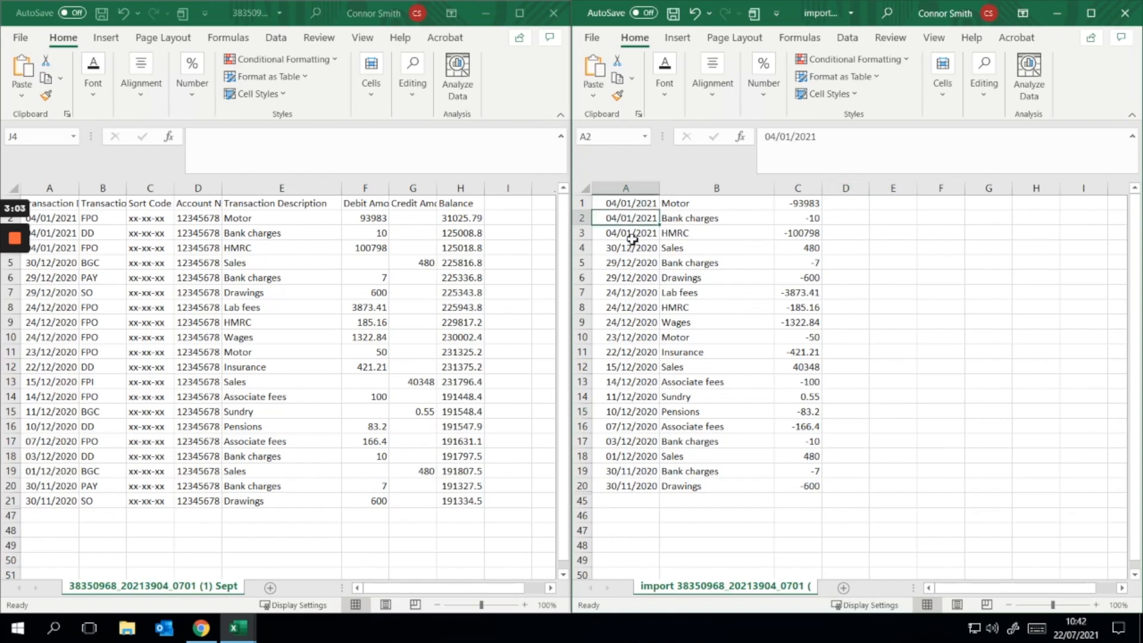
{"action": "left_click", "coordinate": [696, 220]}
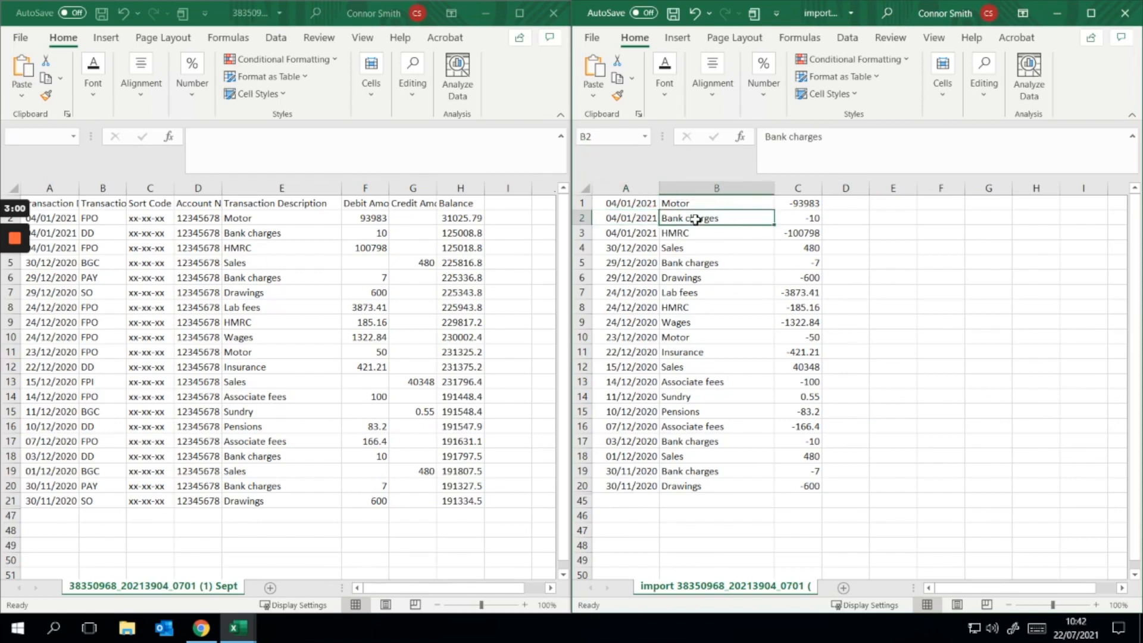
{"action": "left_click", "coordinate": [796, 220]}
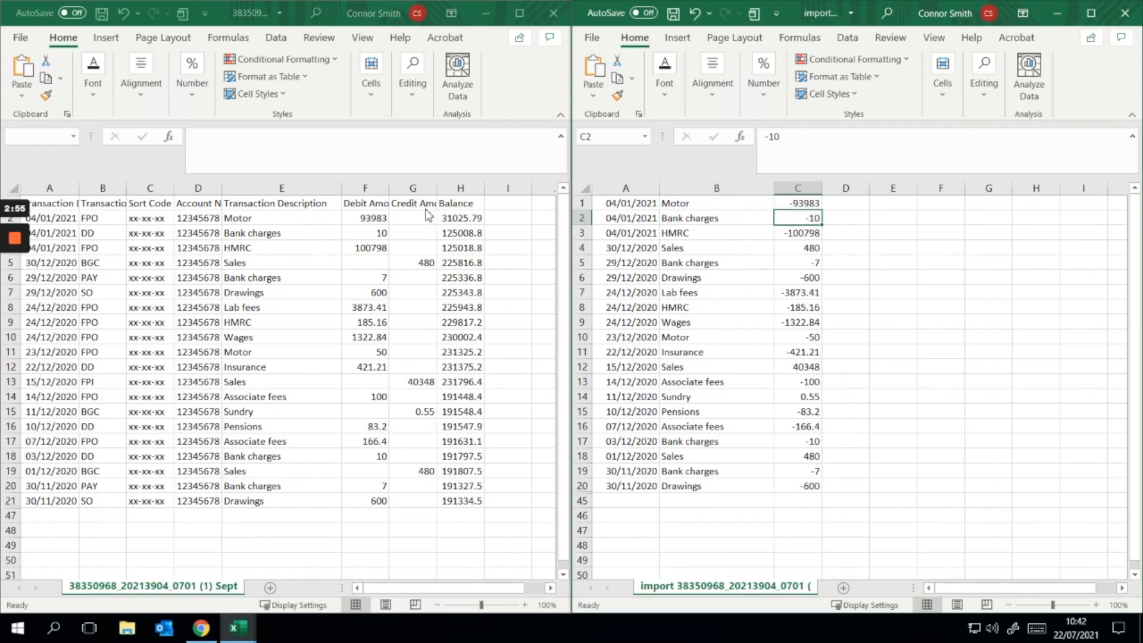
{"action": "left_click", "coordinate": [855, 255]}
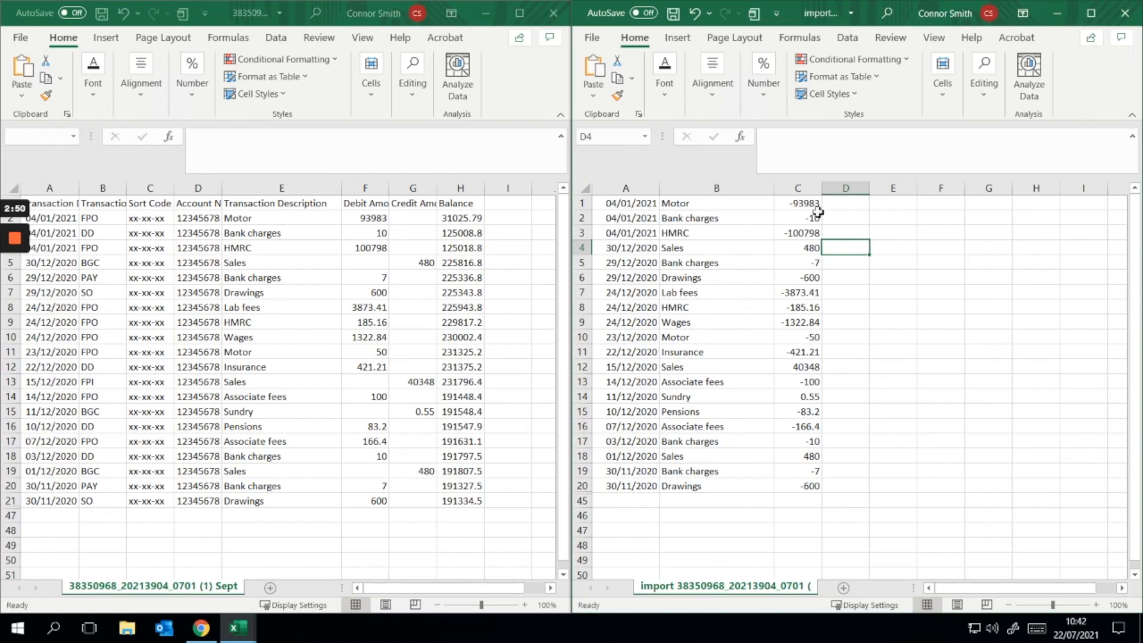
Step: Check the signs of the first four amounts in column C of the import workbook, covering payments and a receipt
{"action": "left_click", "coordinate": [813, 206]}
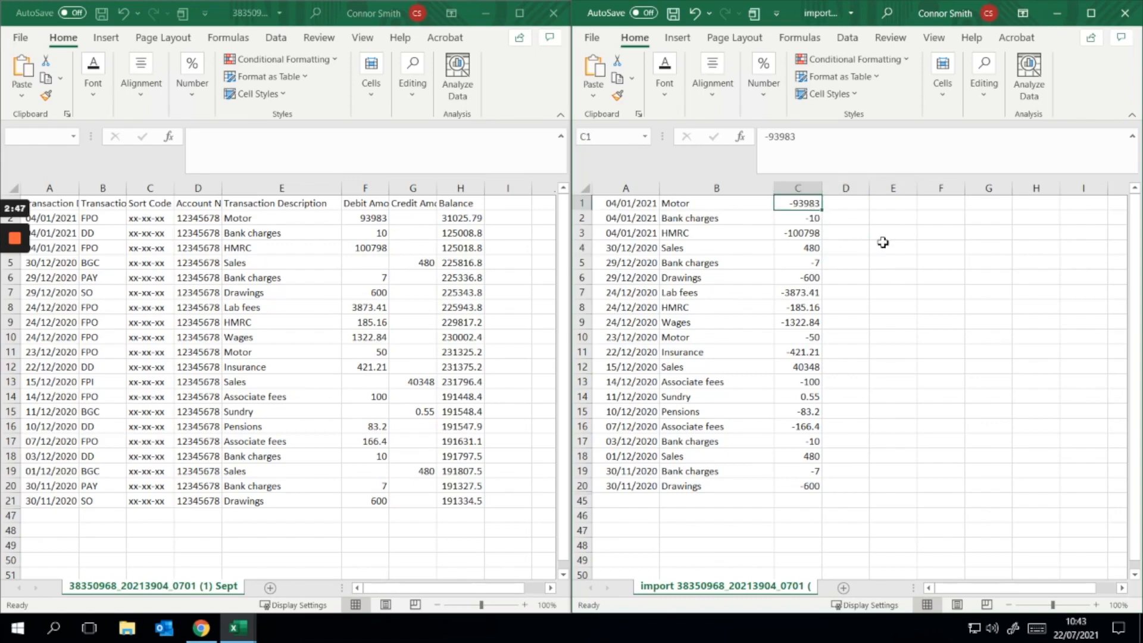
{"action": "key", "text": "Down"}
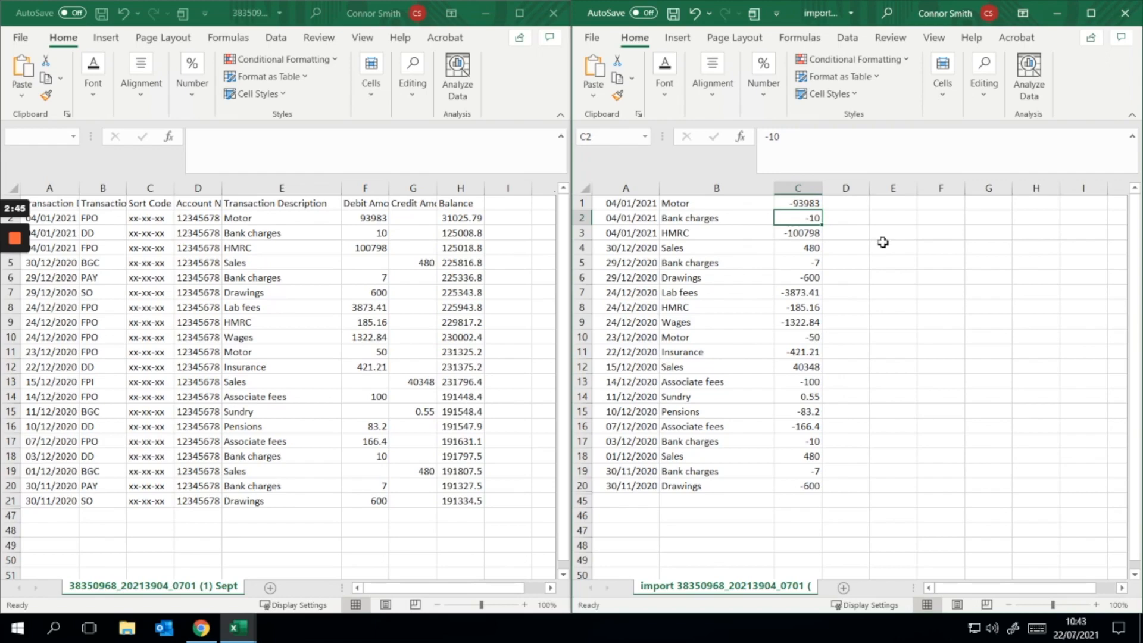
{"action": "key", "text": "Down"}
{"action": "key", "text": "Down"}
{"action": "key", "text": "Up"}
{"action": "key", "text": "Up"}
{"action": "key", "text": "Up"}
{"action": "key", "text": "Down"}
{"action": "key", "text": "Down"}
{"action": "key", "text": "Down"}
{"action": "key", "text": "Up"}
{"action": "key", "text": "Up"}
{"action": "key", "text": "Up"}
{"action": "key", "text": "Down"}
{"action": "key", "text": "Down"}
{"action": "key", "text": "Down"}
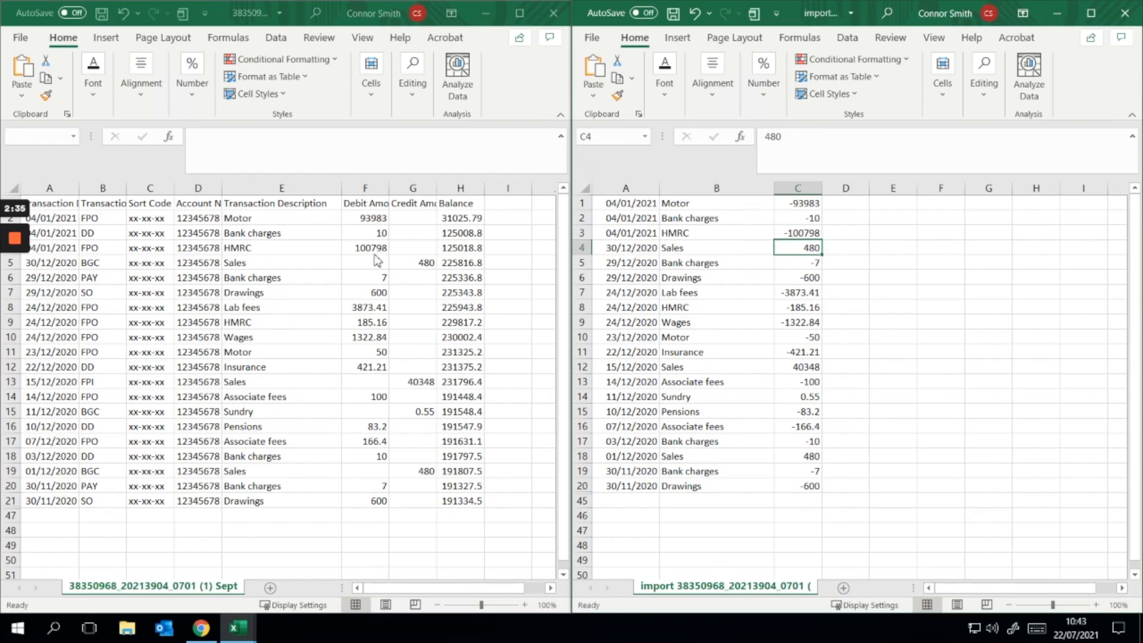
{"action": "left_click", "coordinate": [801, 233]}
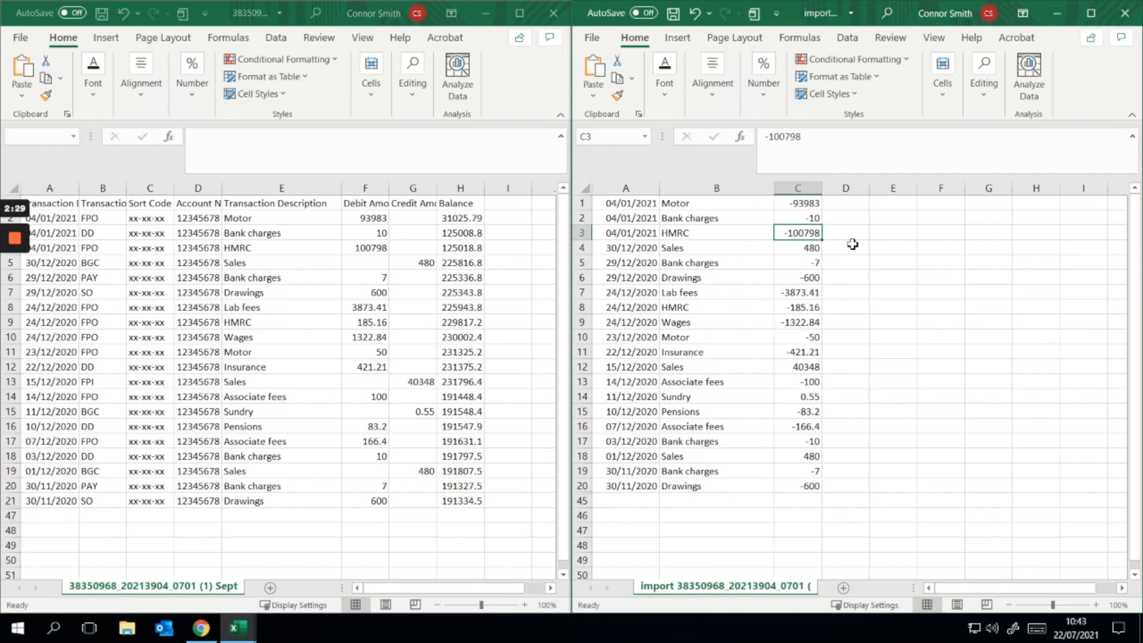
Step: Maximize the import workbook's window
{"action": "left_click", "coordinate": [118, 253]}
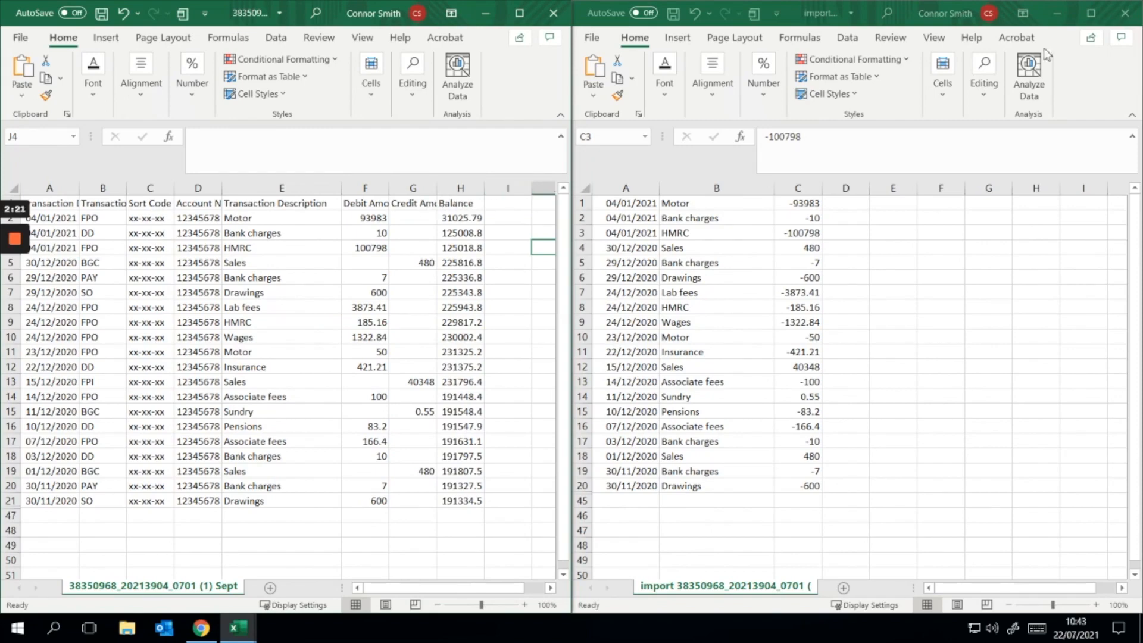
{"action": "left_click", "coordinate": [1091, 13]}
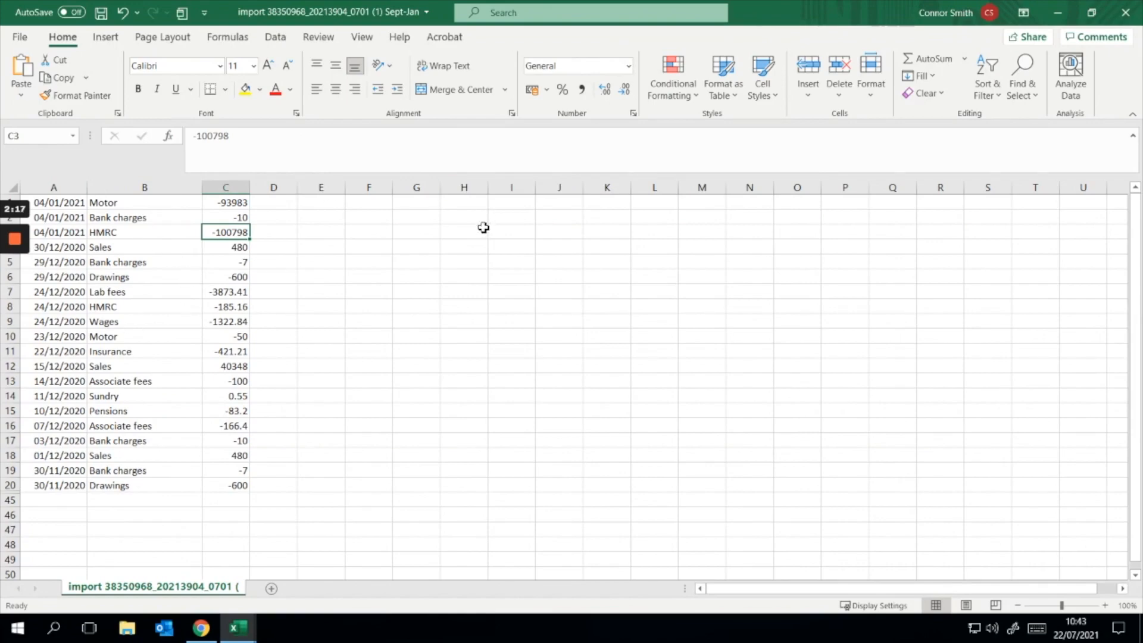
Step: Switch to Xero in Chrome and open the statement import page for the Lloyds current account
{"action": "left_click", "coordinate": [202, 635]}
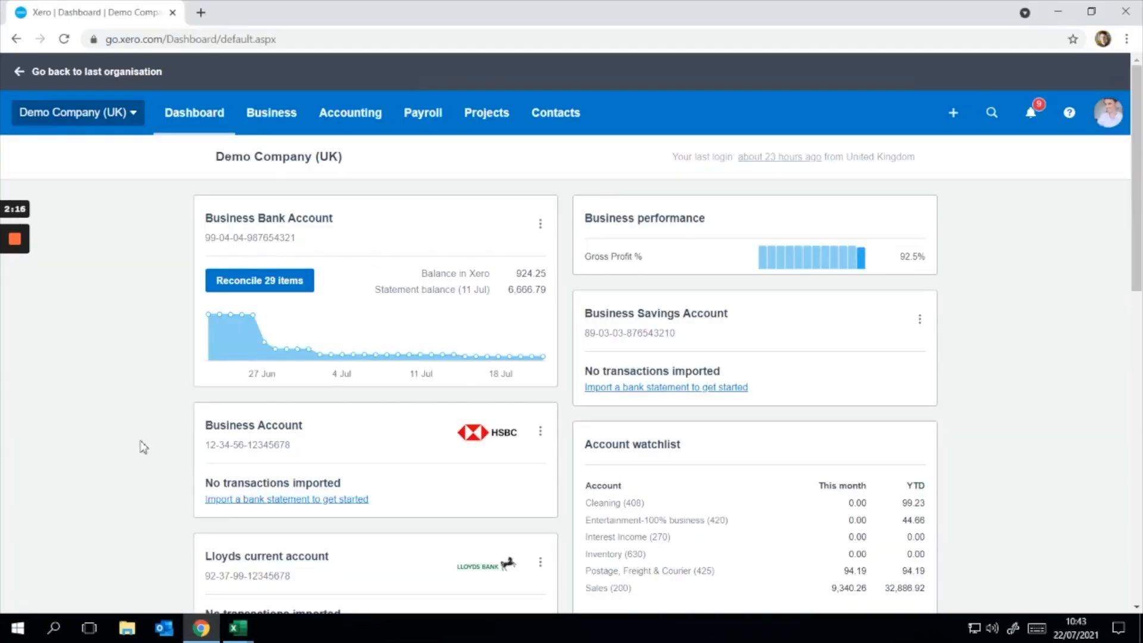
{"action": "scroll", "coordinate": [143, 448], "scroll_direction": "down", "scroll_amount": 1}
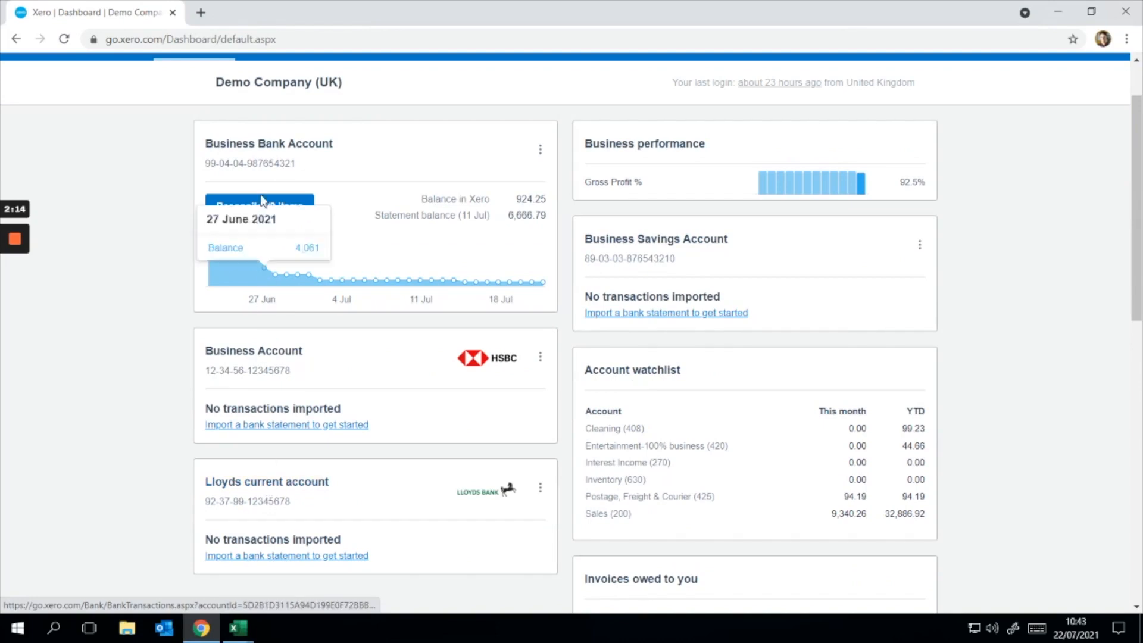
{"action": "scroll", "coordinate": [312, 492], "scroll_direction": "down", "scroll_amount": 1}
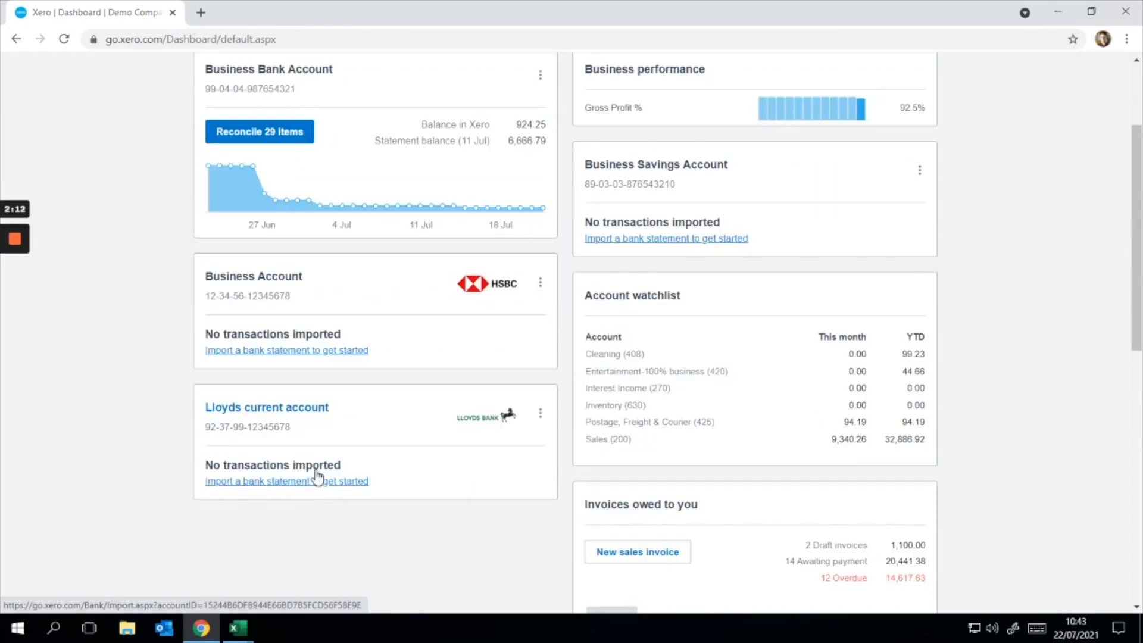
{"action": "left_click", "coordinate": [541, 416]}
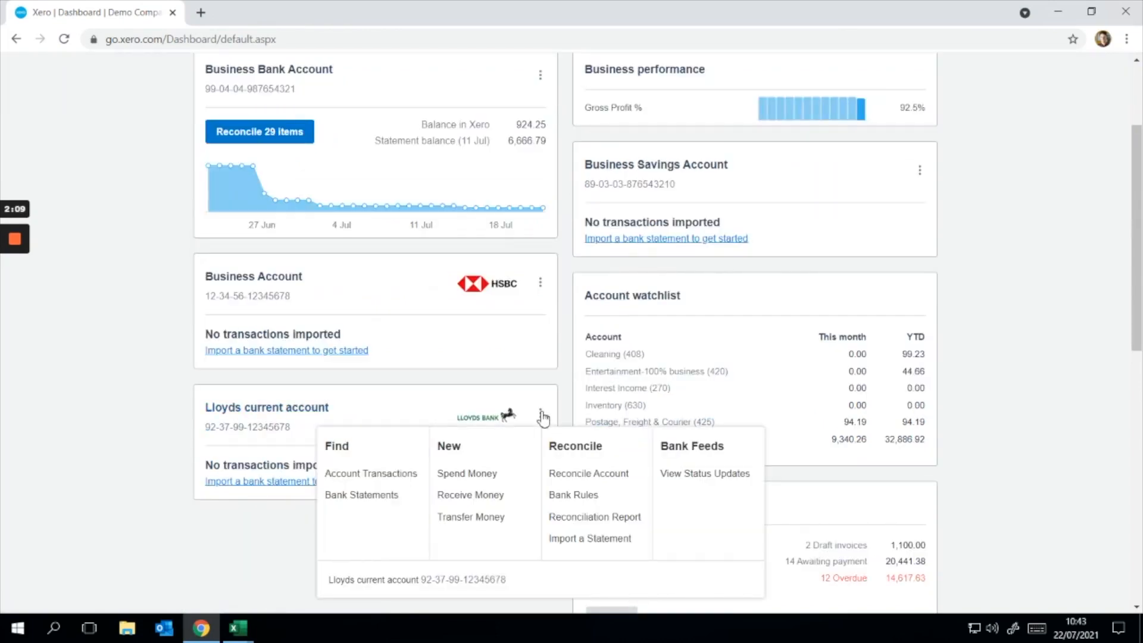
{"action": "left_click", "coordinate": [592, 543]}
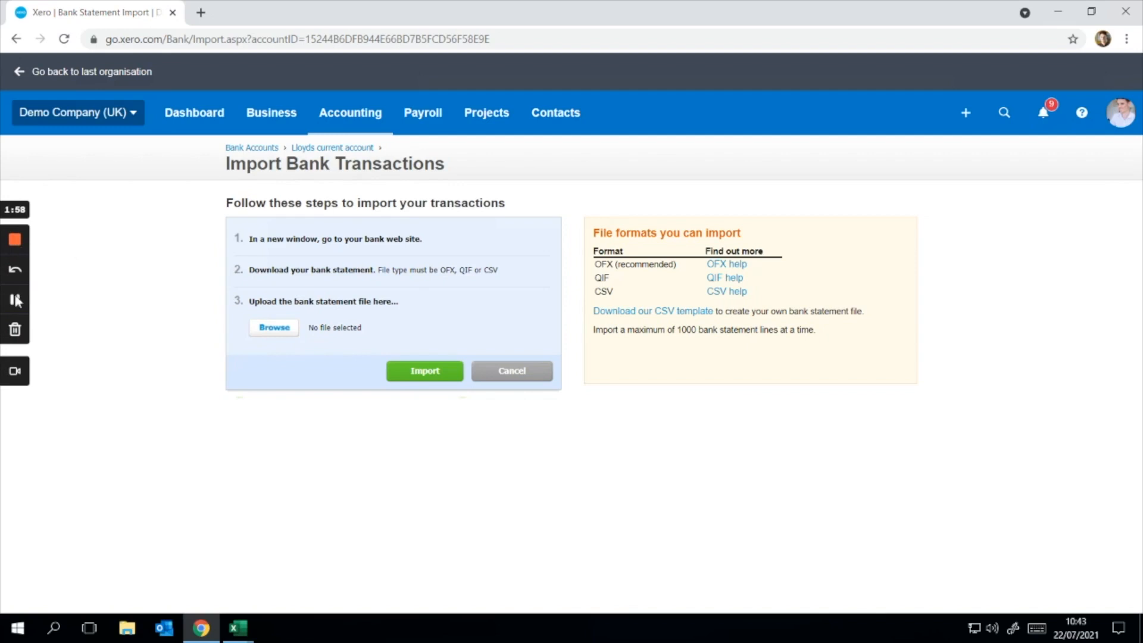
Step: Upload the statement file Lloyds upload.csv into the Lloyds current account
{"action": "left_click", "coordinate": [17, 300]}
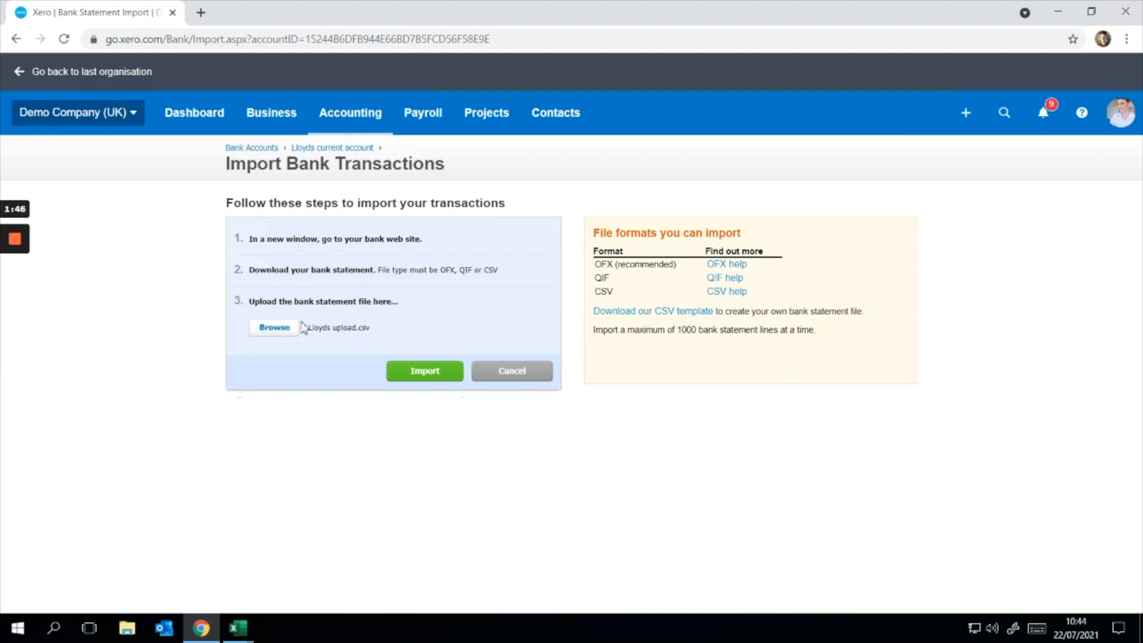
{"action": "left_click", "coordinate": [422, 374]}
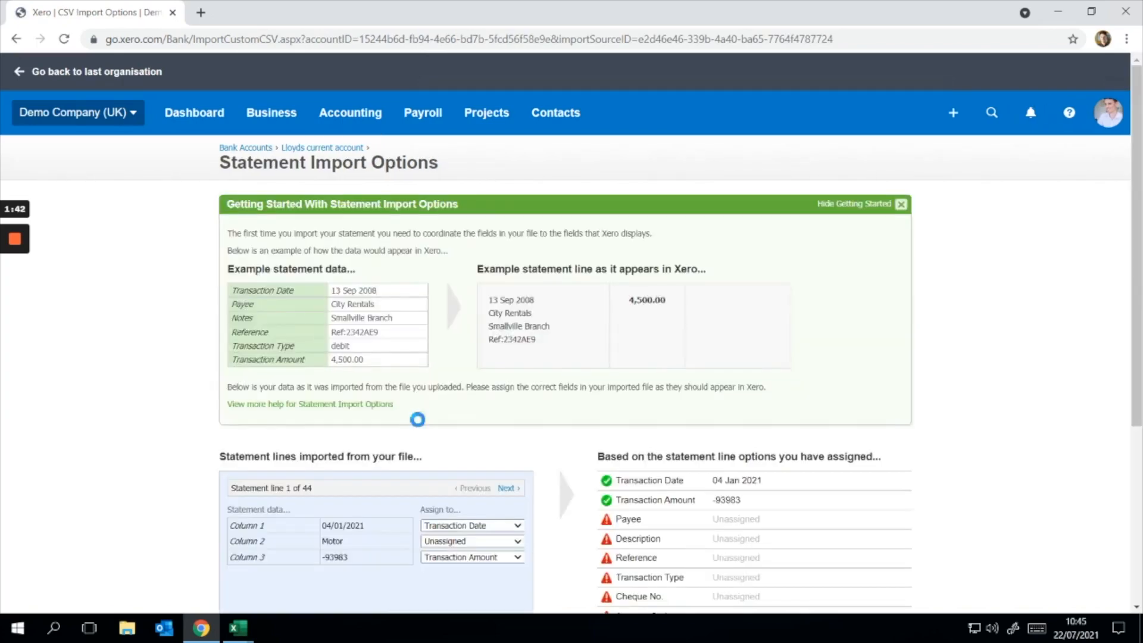
Step: Assign Column 2 of the statement to Description, save the import options and acknowledge the import results
{"action": "scroll", "coordinate": [417, 420], "scroll_direction": "down", "scroll_amount": 2}
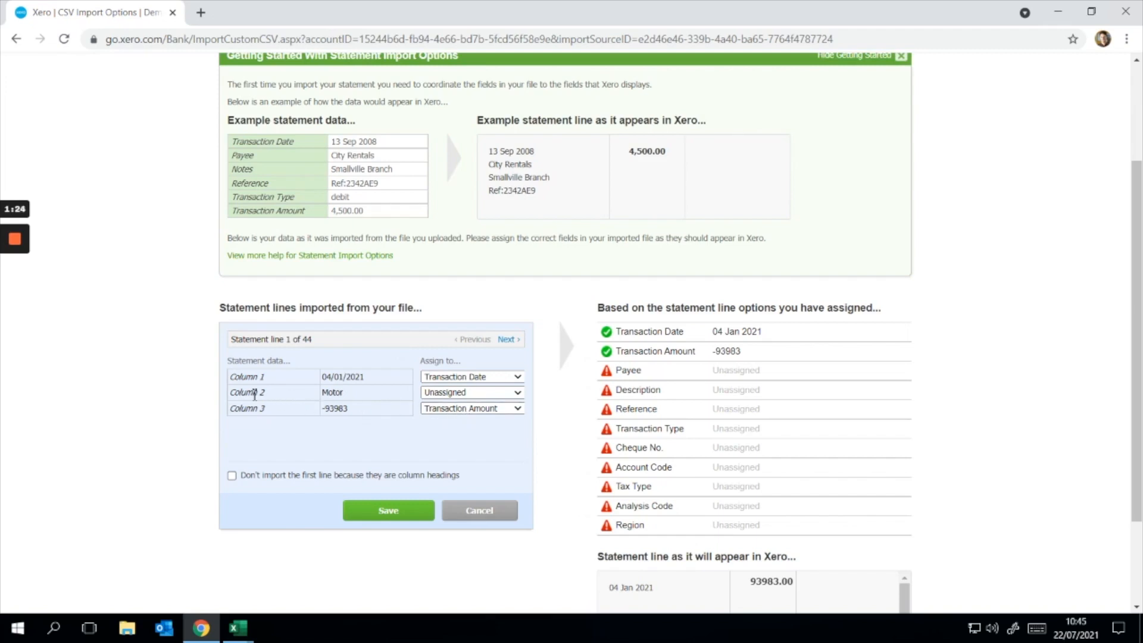
{"action": "left_click", "coordinate": [448, 395]}
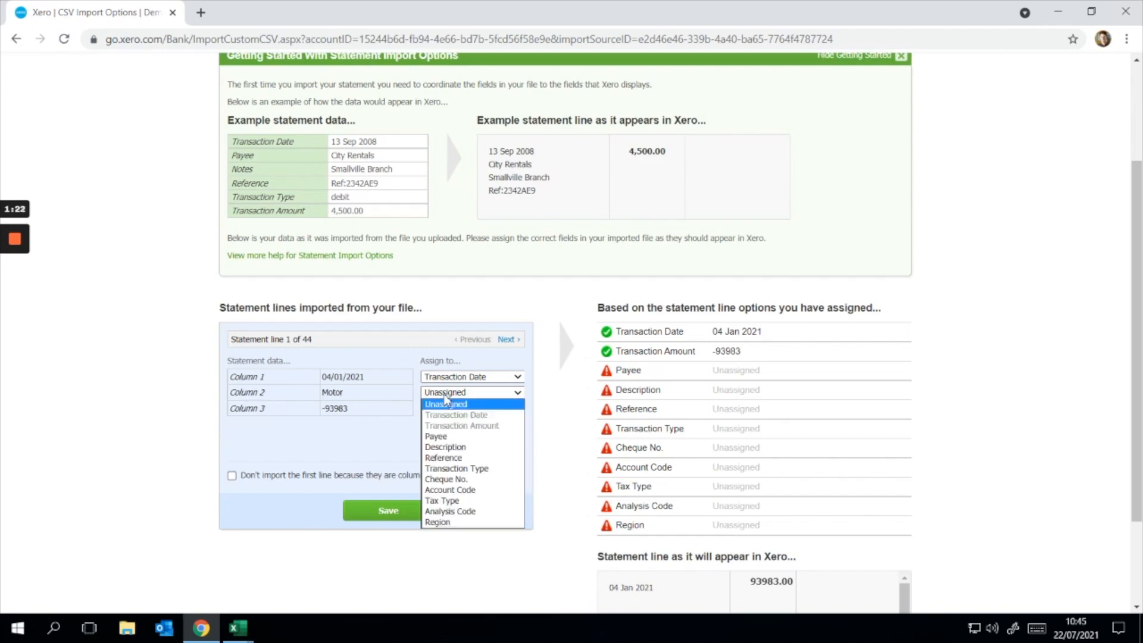
{"action": "left_click", "coordinate": [467, 447]}
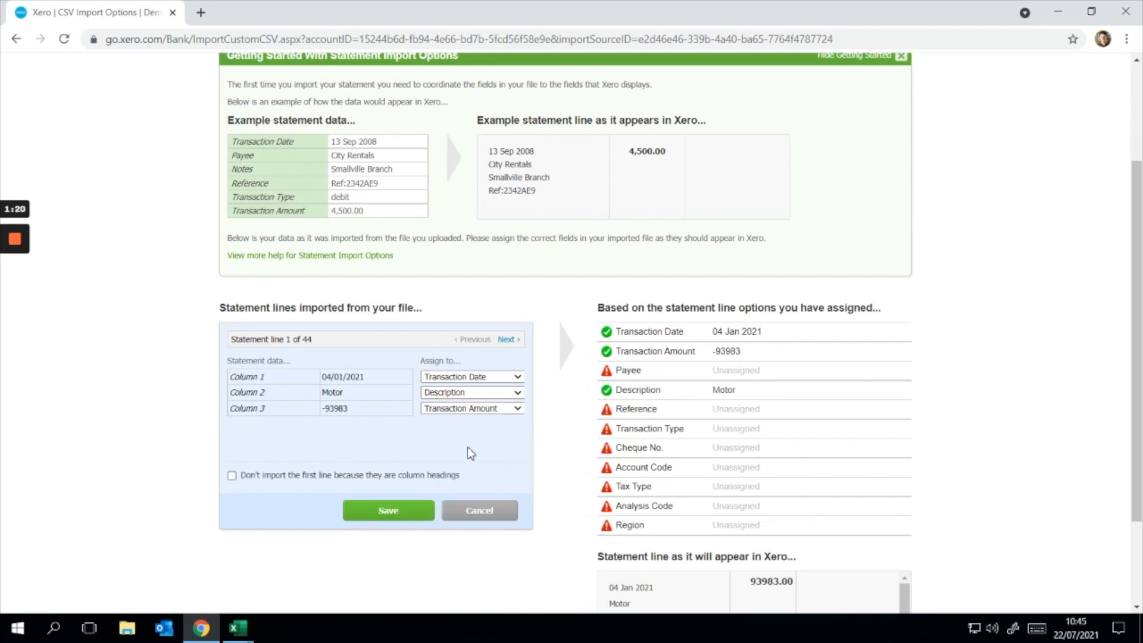
{"action": "left_click", "coordinate": [402, 513]}
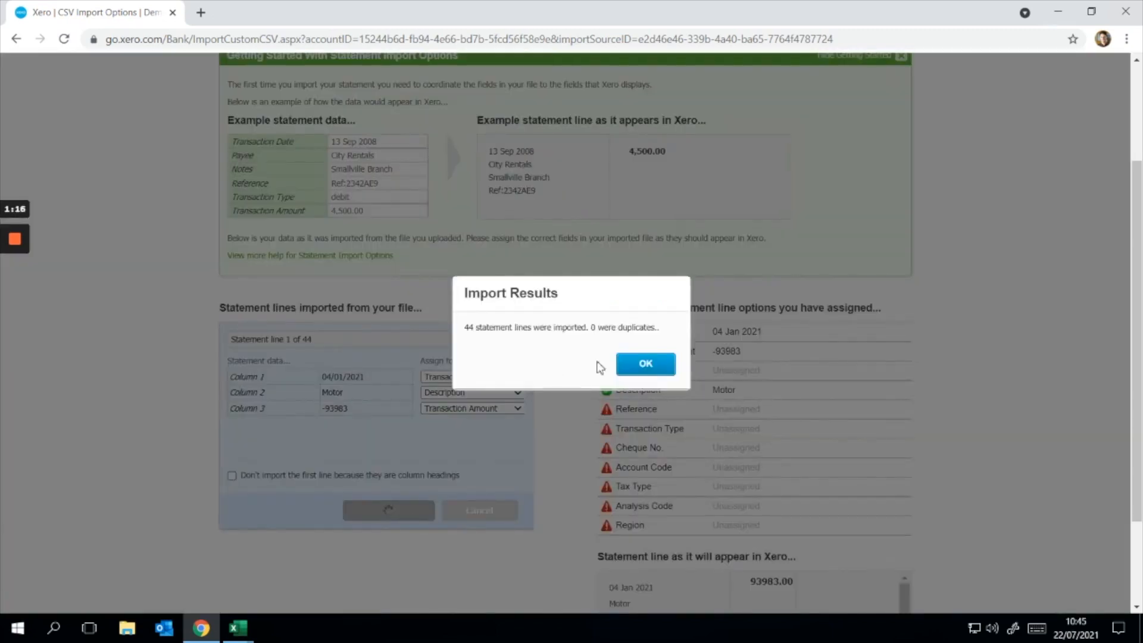
{"action": "left_click", "coordinate": [639, 370]}
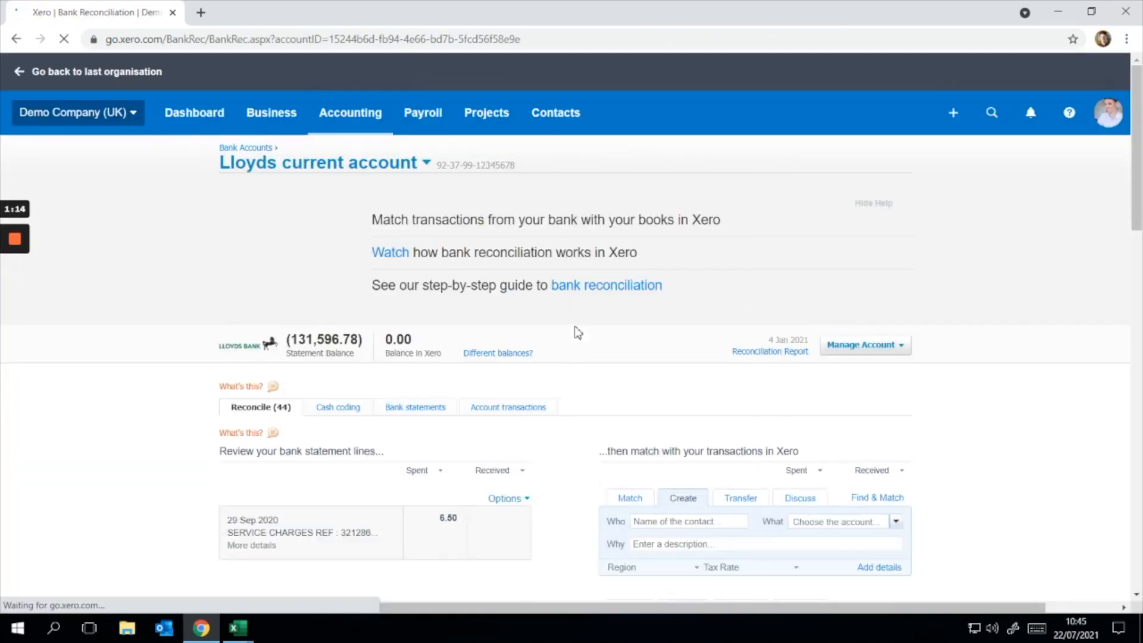
Step: Review the imported Lloyds statement lines on the reconciliation page
{"action": "scroll", "coordinate": [571, 360], "scroll_direction": "down", "scroll_amount": 4}
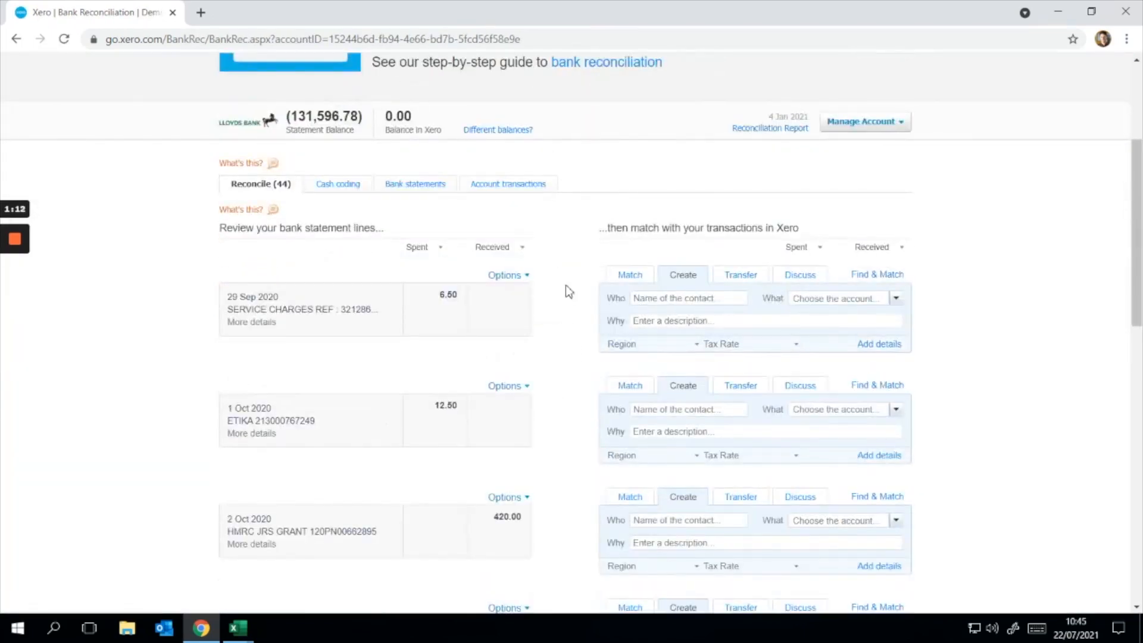
{"action": "scroll", "coordinate": [566, 288], "scroll_direction": "down", "scroll_amount": 1}
{"action": "scroll", "coordinate": [476, 334], "scroll_direction": "down", "scroll_amount": 1}
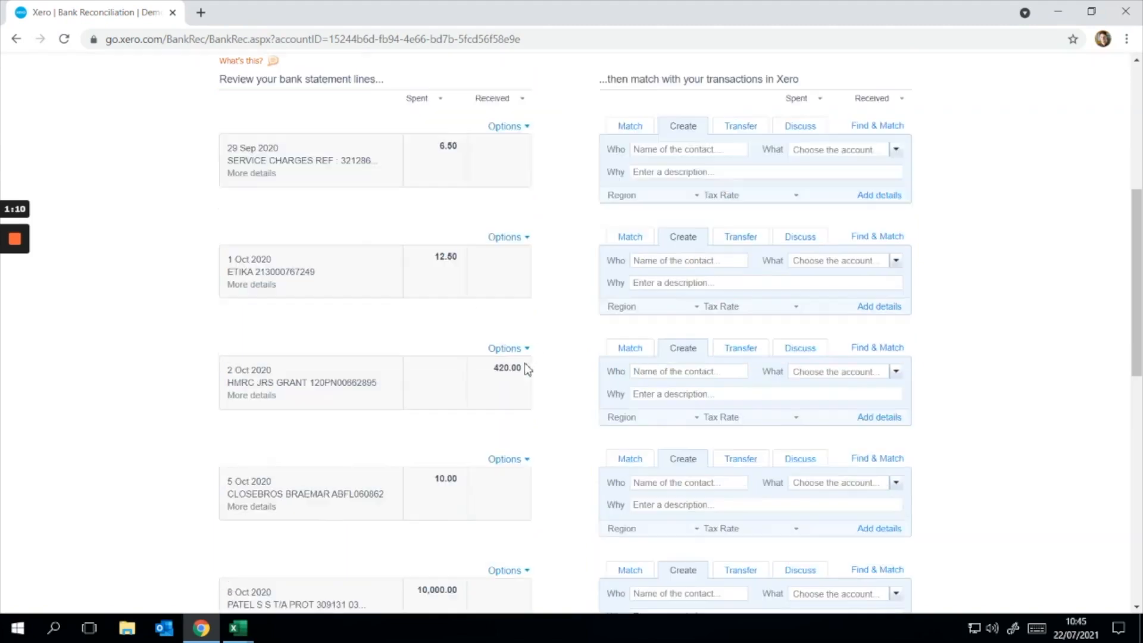